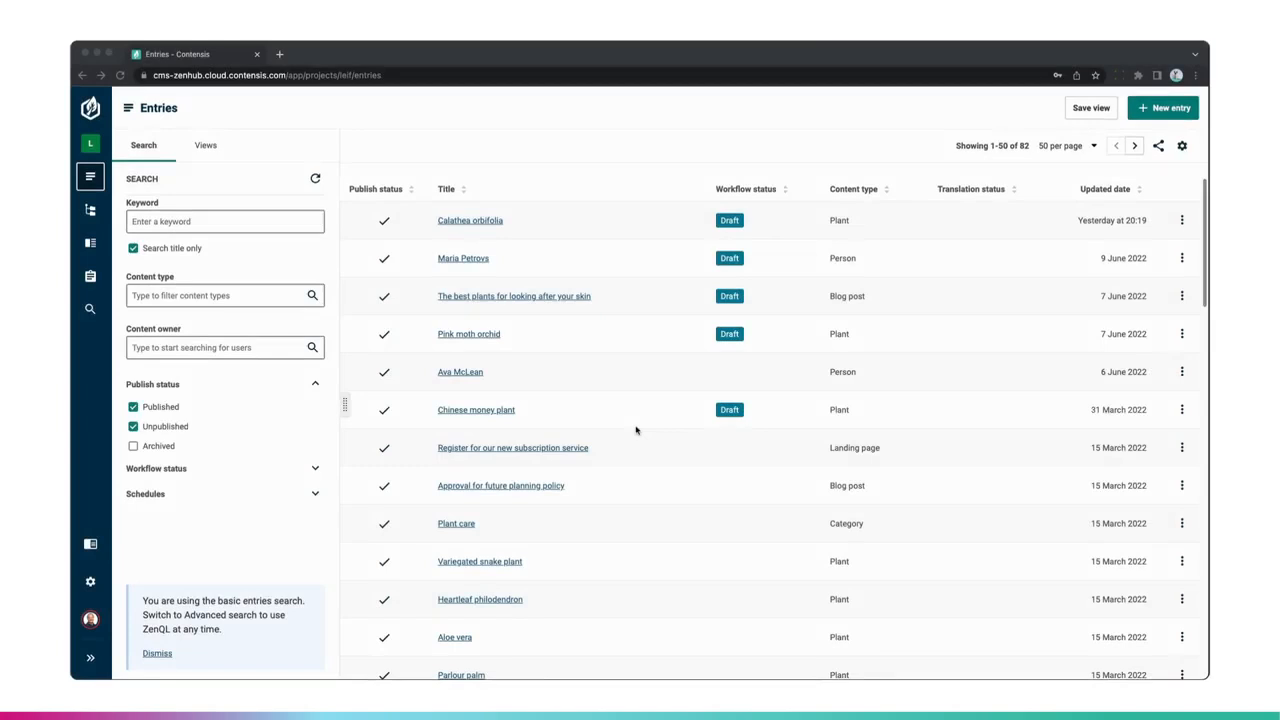
# - Open the advanced search and read the ZenQL syntax overview and examples in its help documentation
pyautogui.click(90, 310)
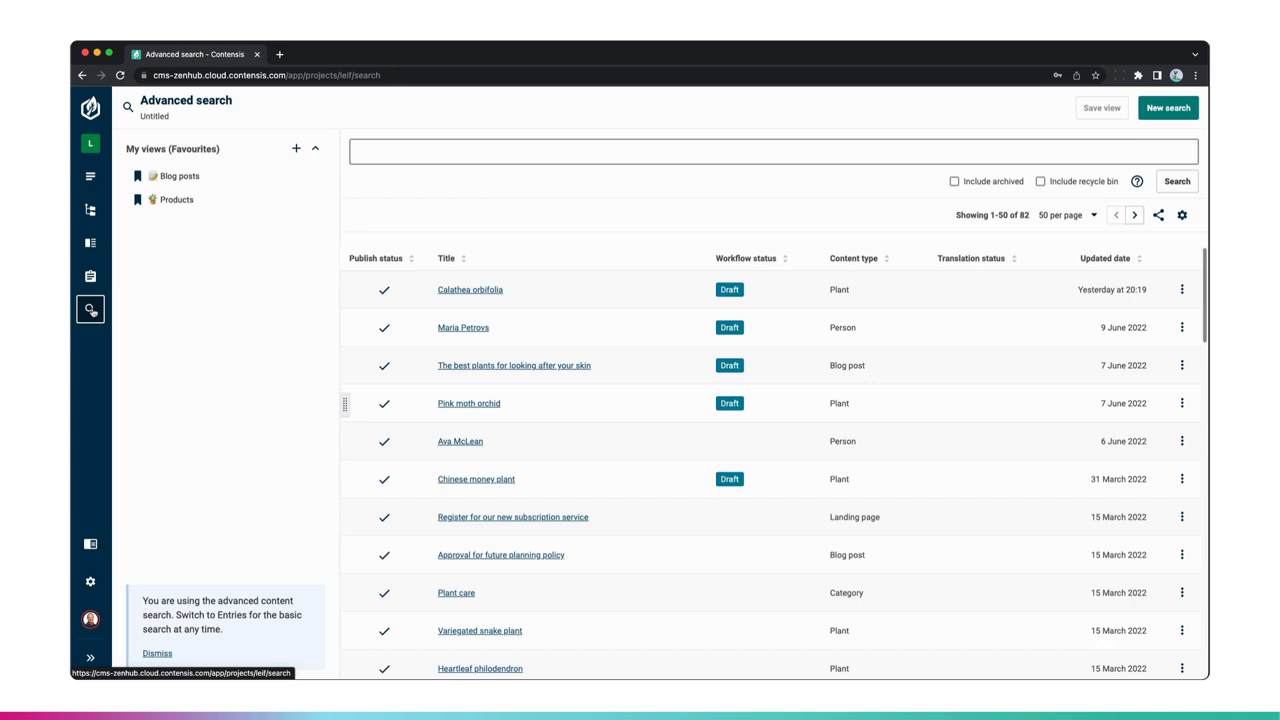
pyautogui.click(1137, 183)
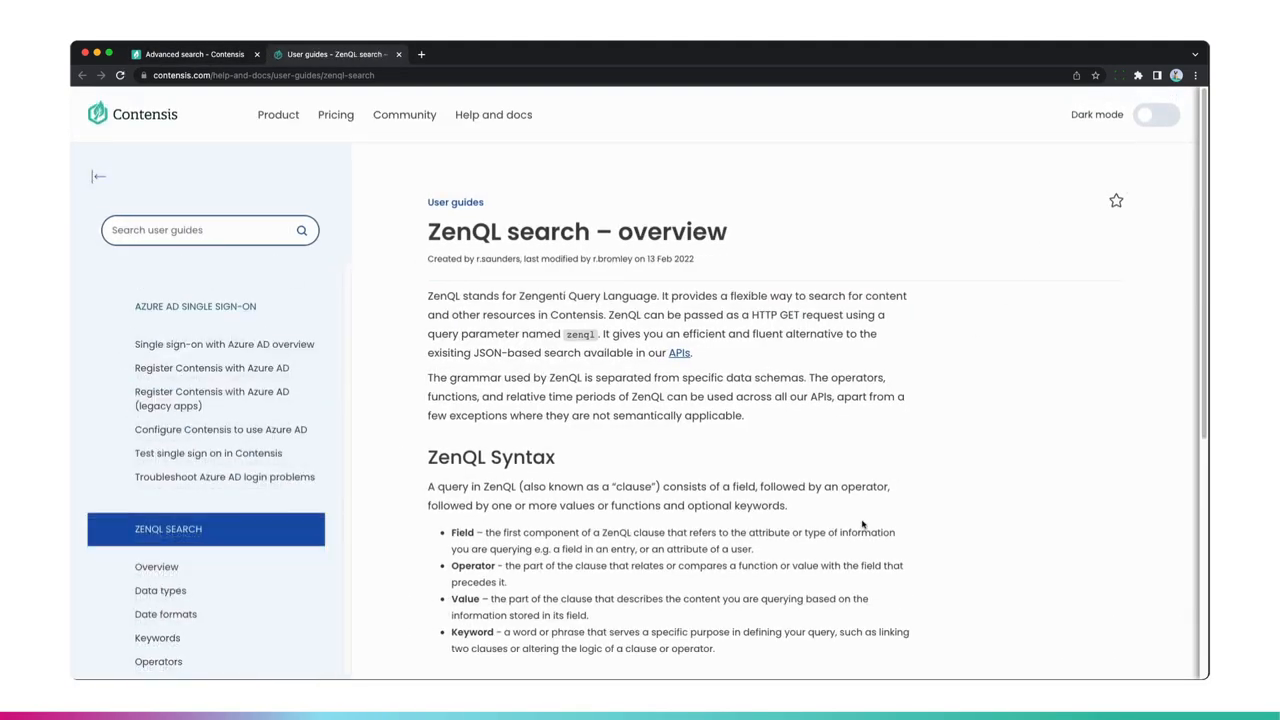
pyautogui.scroll(-2, 860, 520)
pyautogui.scroll(-3, 860, 520)
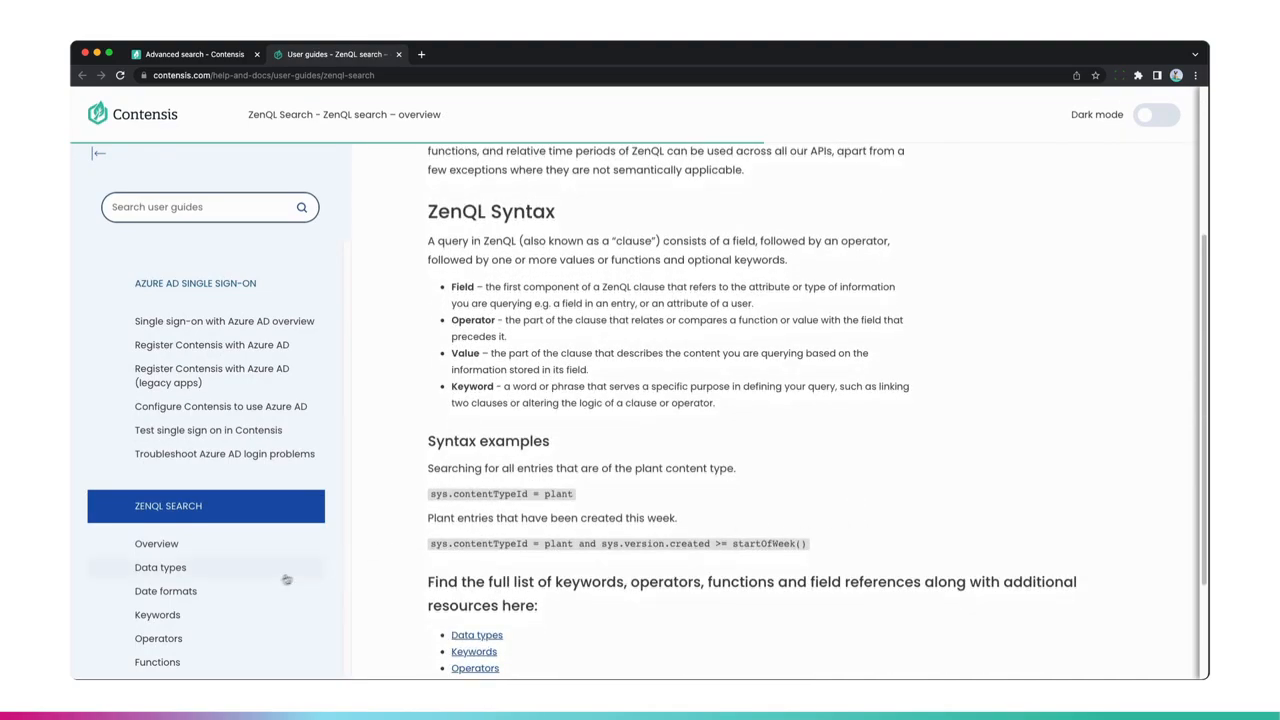
pyautogui.scroll(-3, 250, 570)
pyautogui.scroll(3, 747, 480)
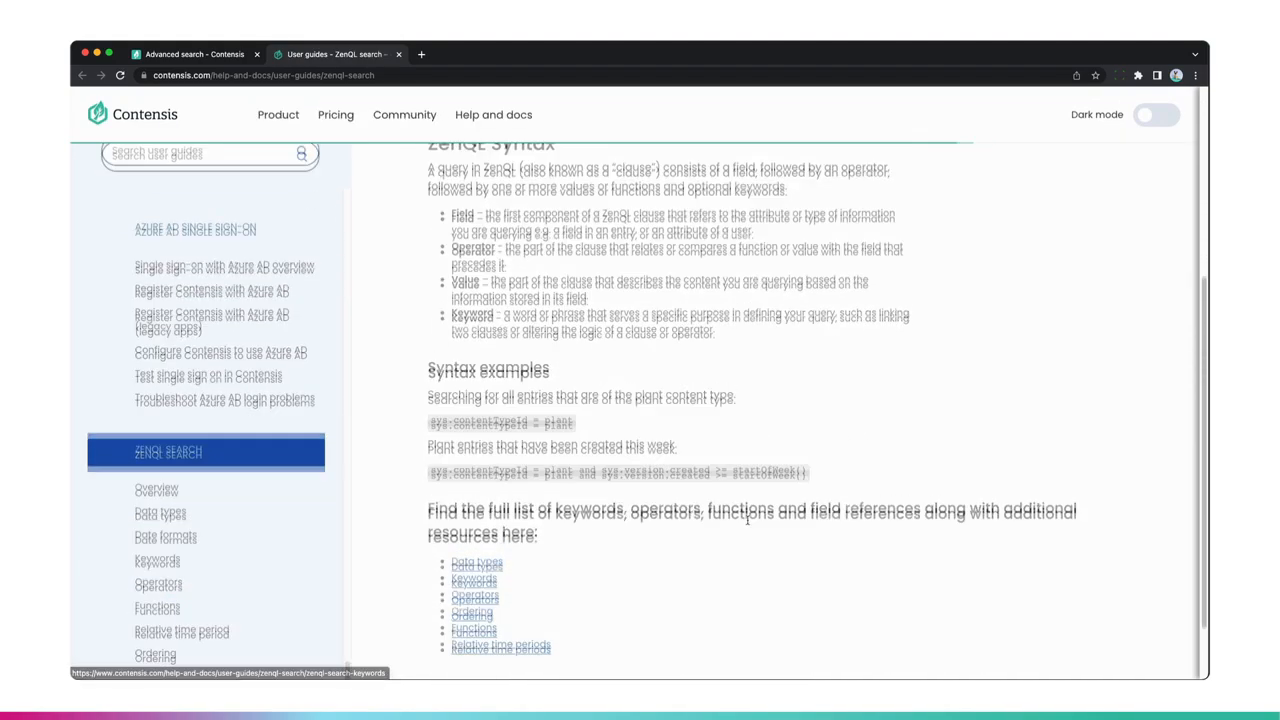
pyautogui.scroll(1, 747, 525)
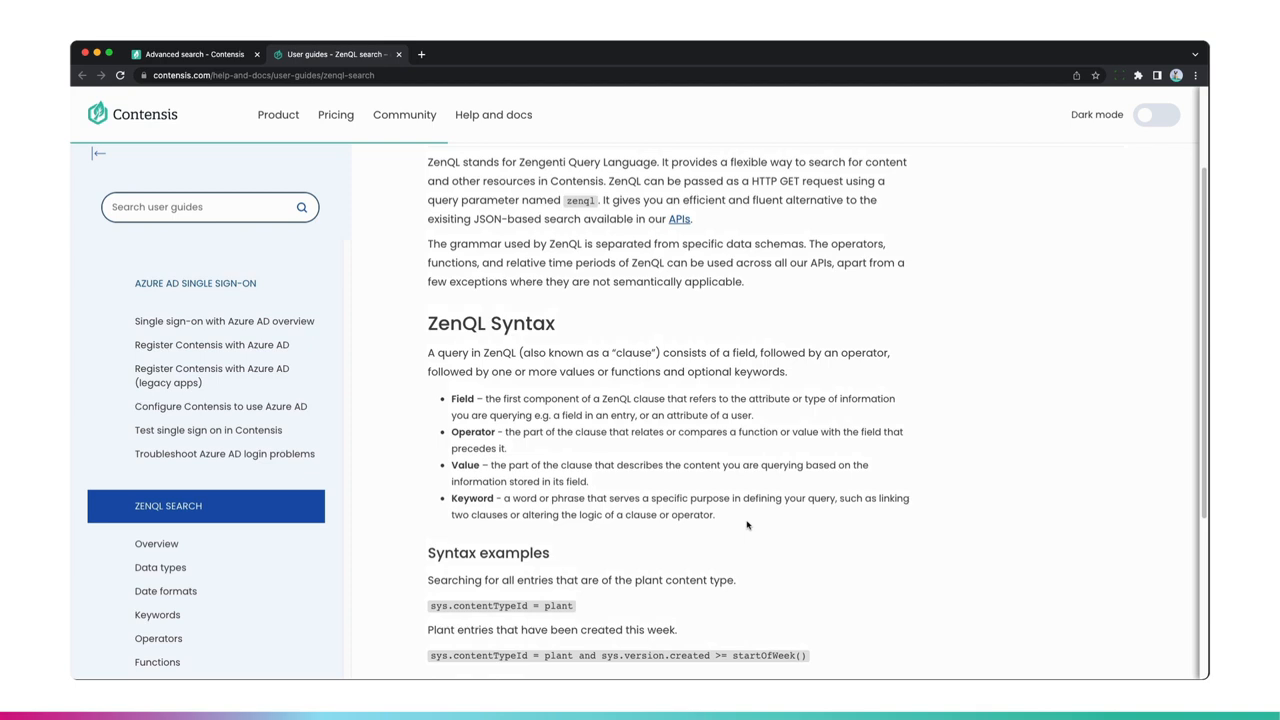
pyautogui.click(201, 56)
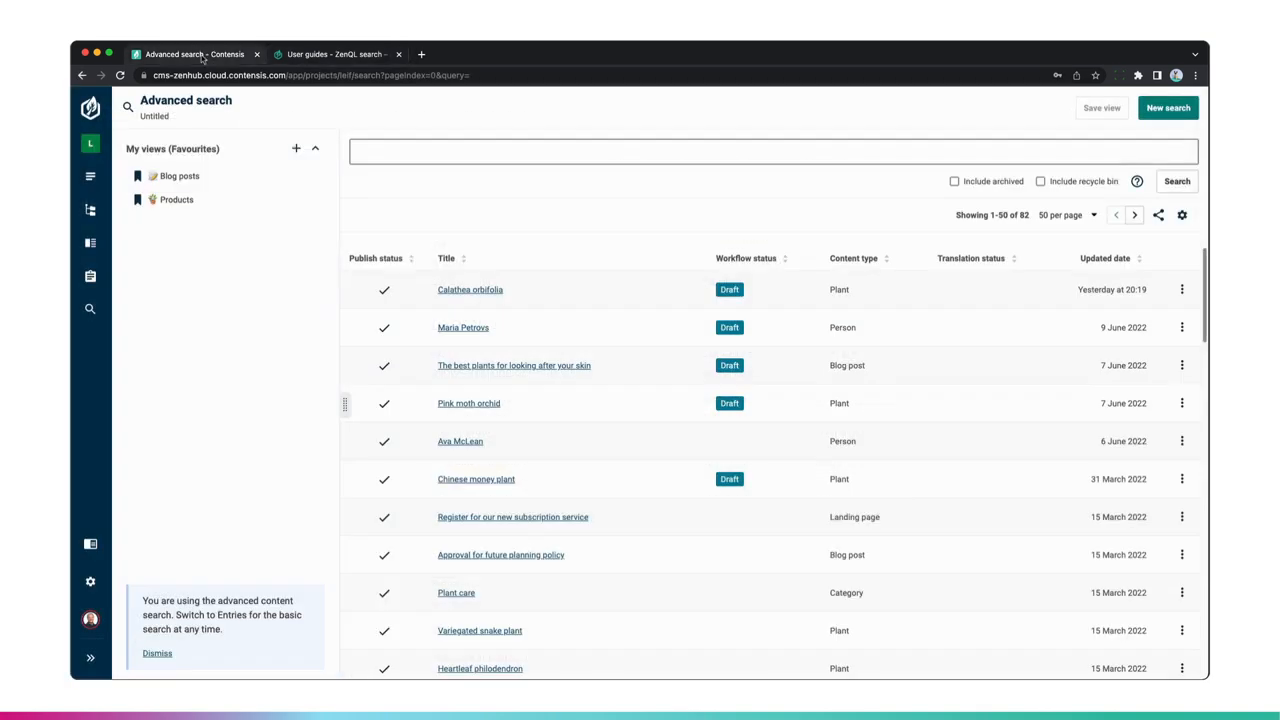
# - Search for entries with the query sys.contentTypeId = plant and browse the results
pyautogui.click(368, 156)
pyautogui.click(487, 153)
pyautogui.write('Con')
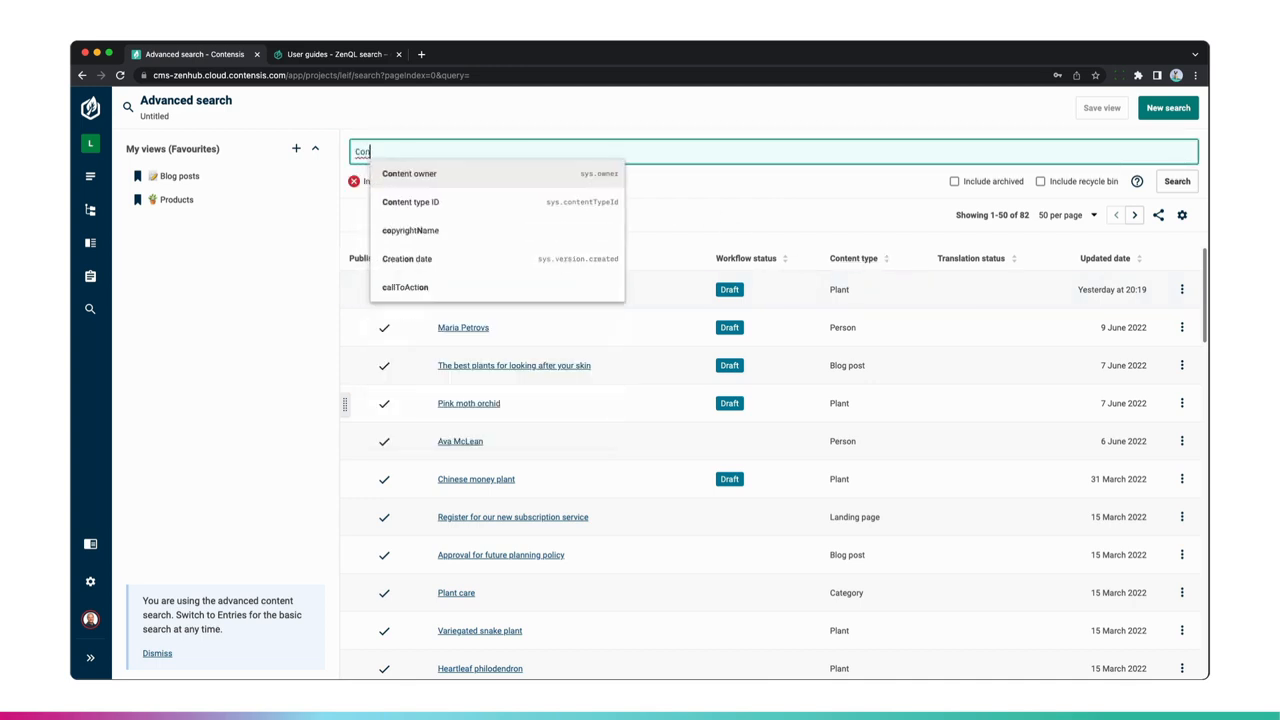
pyautogui.press('Down')
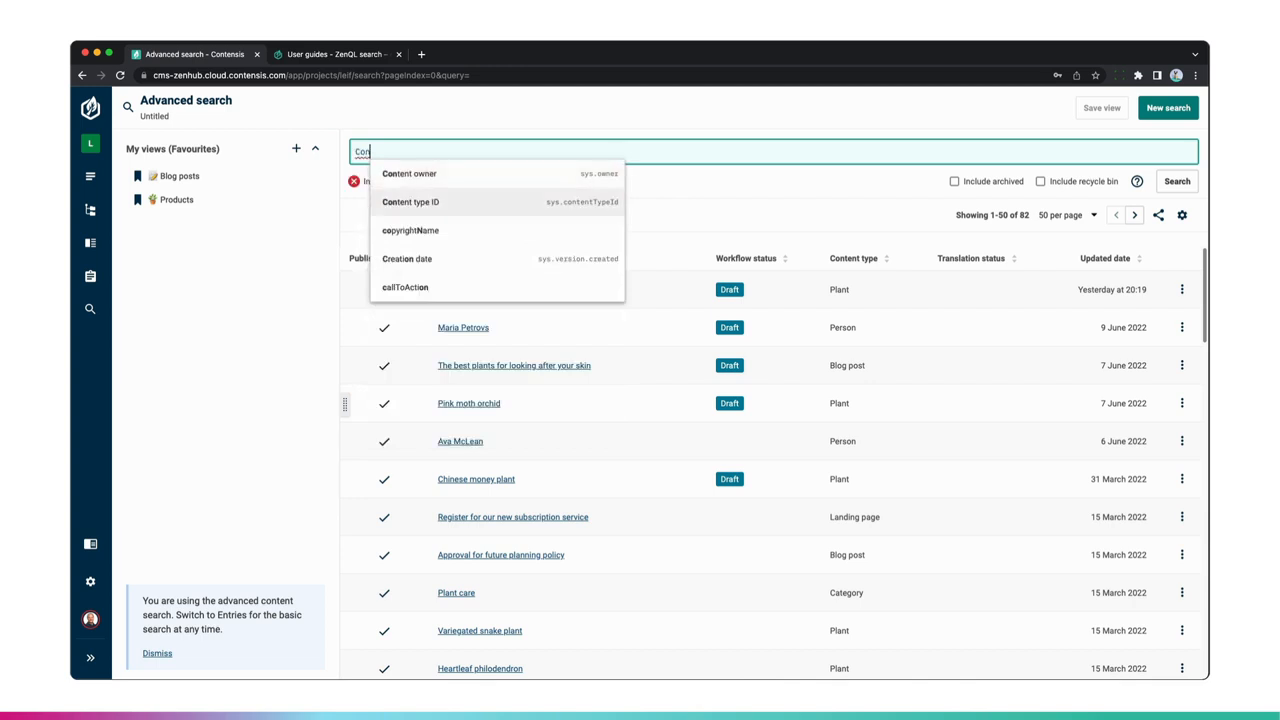
pyautogui.press('Return')
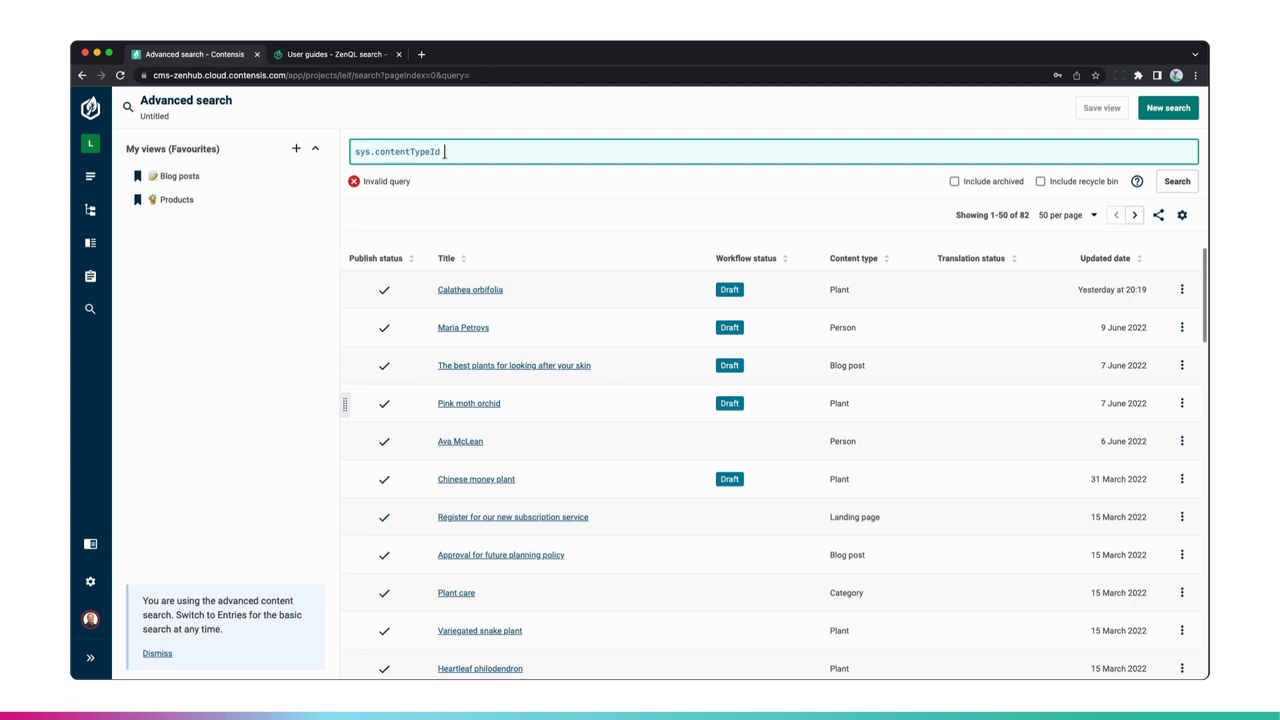
pyautogui.write('= plant')
pyautogui.press('Return')
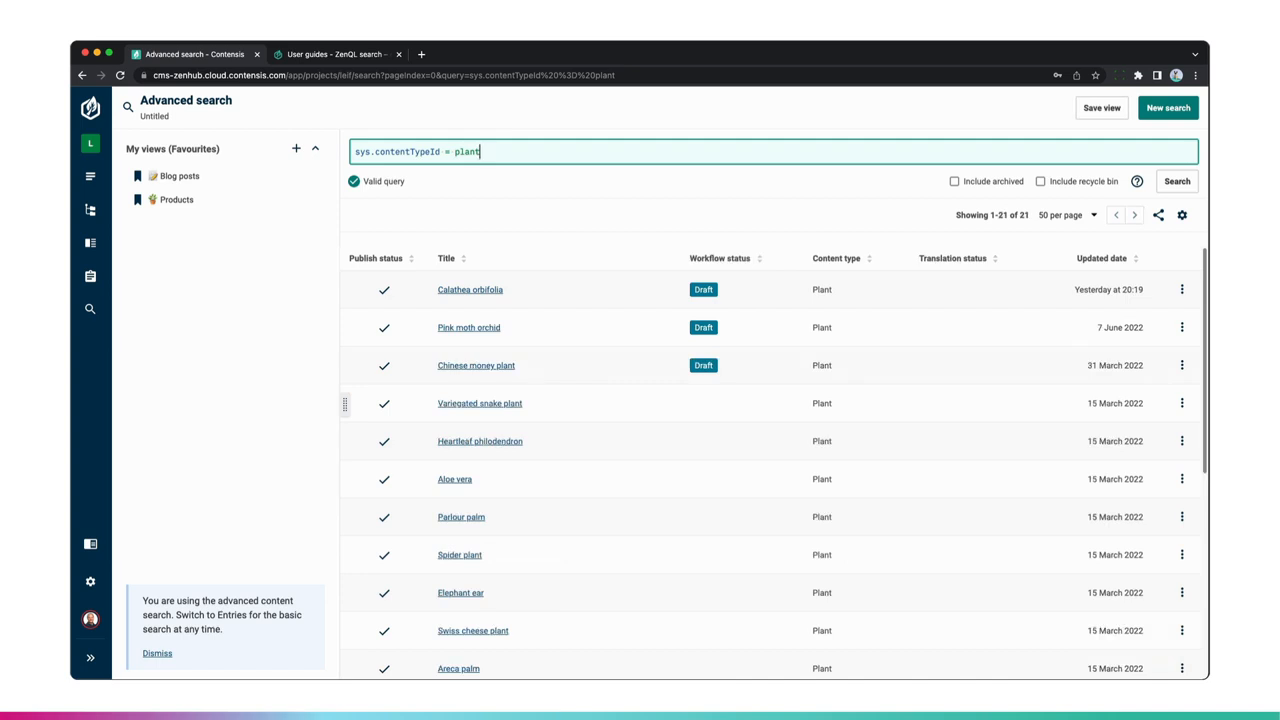
pyautogui.click(543, 277)
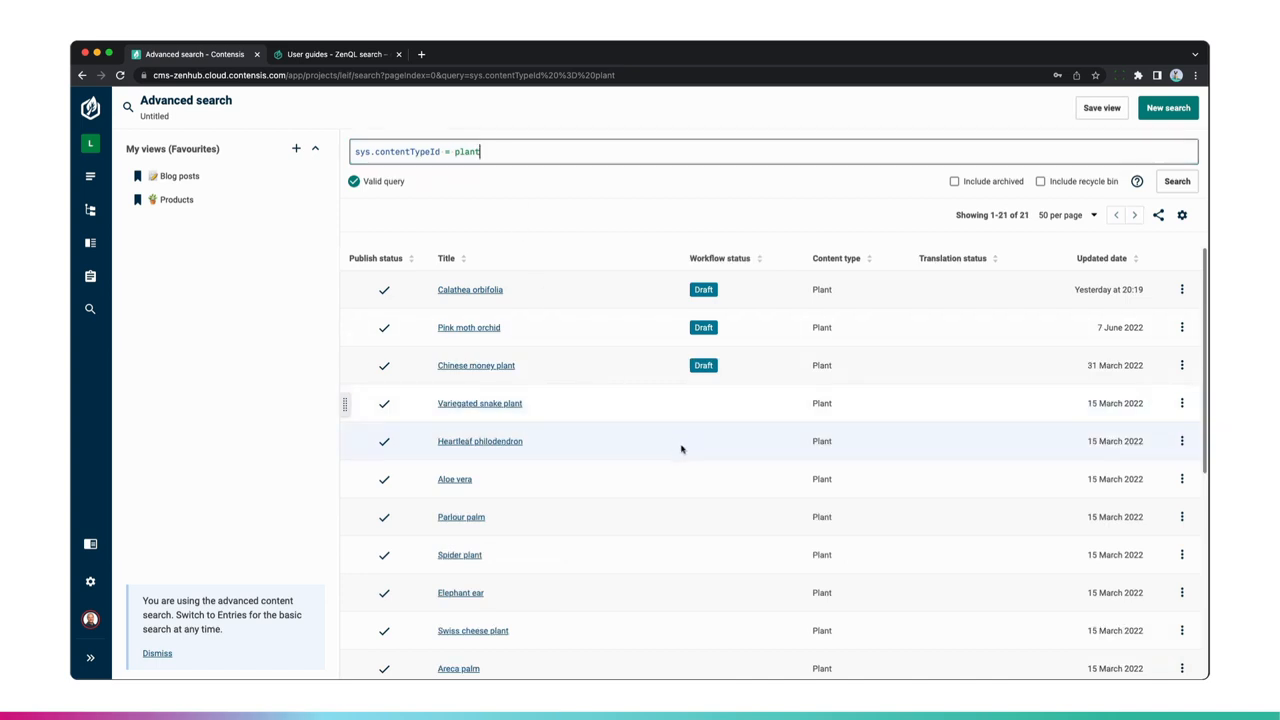
pyautogui.scroll(-1, 683, 477)
pyautogui.scroll(-9, 683, 477)
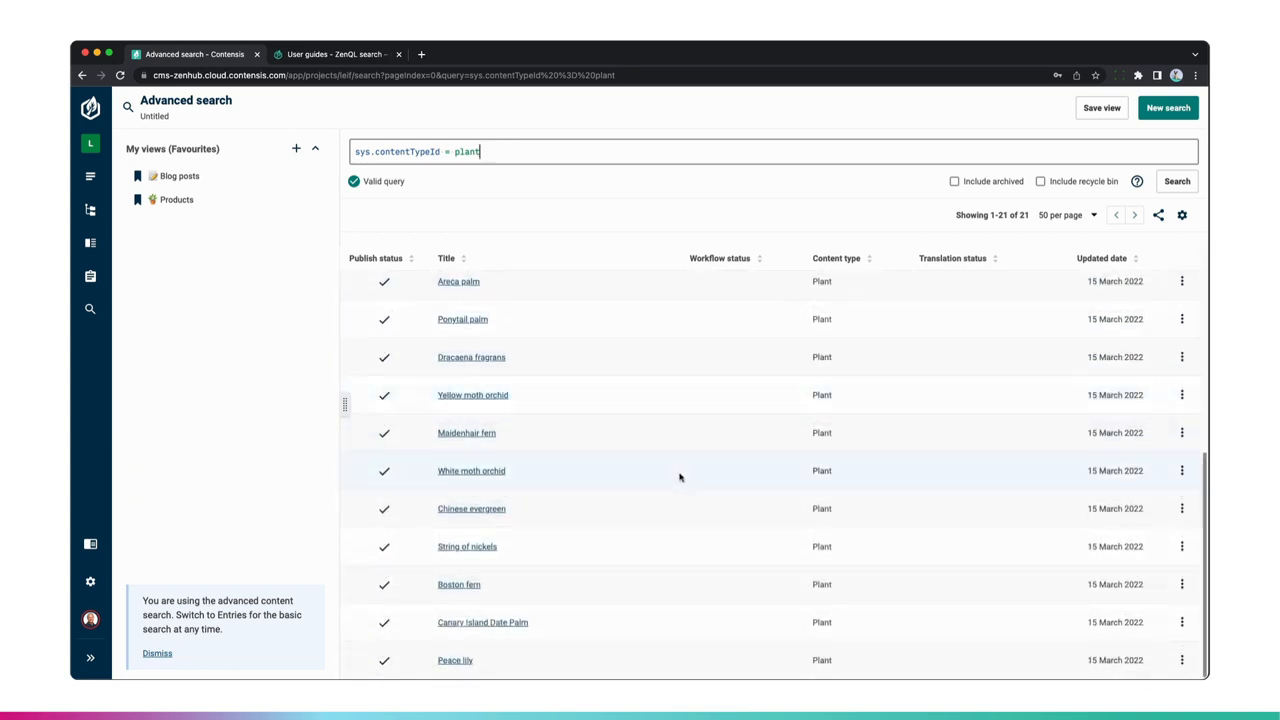
# - Change the query to sys.contentTypeId IN (plant, pot) and browse the results
pyautogui.click(482, 152)
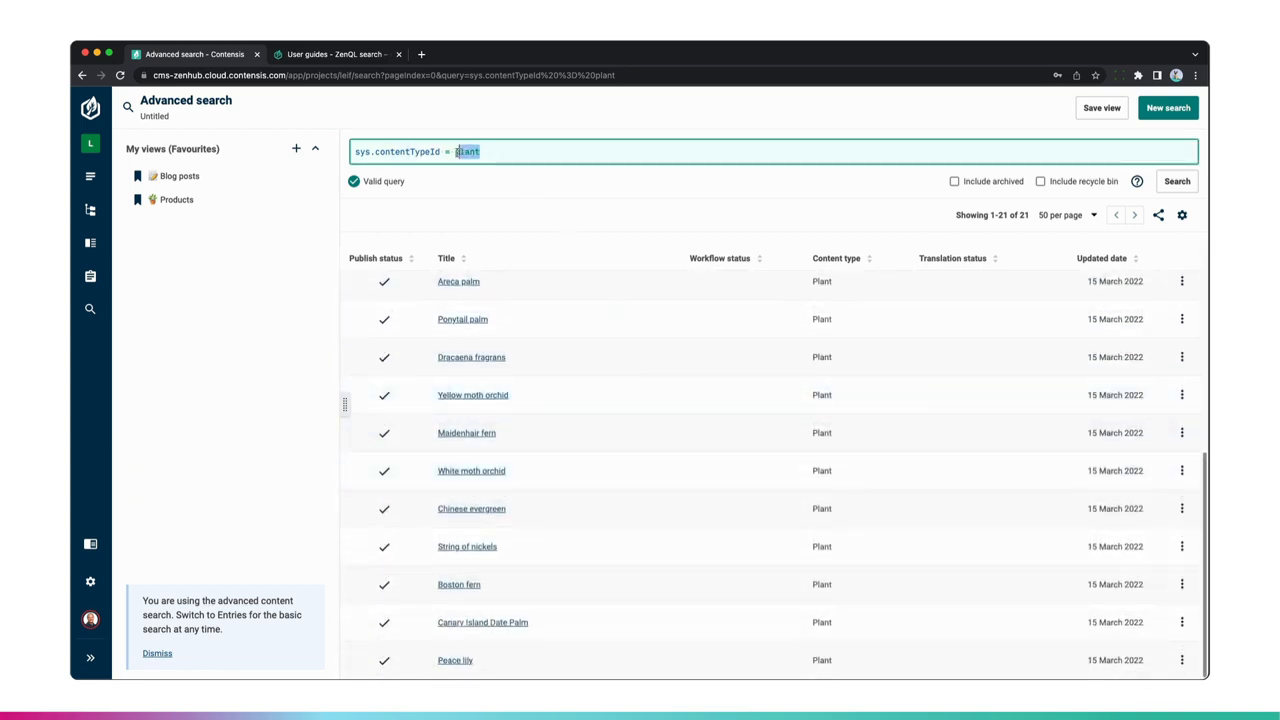
pyautogui.moveTo(448, 152); pyautogui.dragTo(444, 152)
pyautogui.press('BackSpace')
pyautogui.write('IN (plant, p')
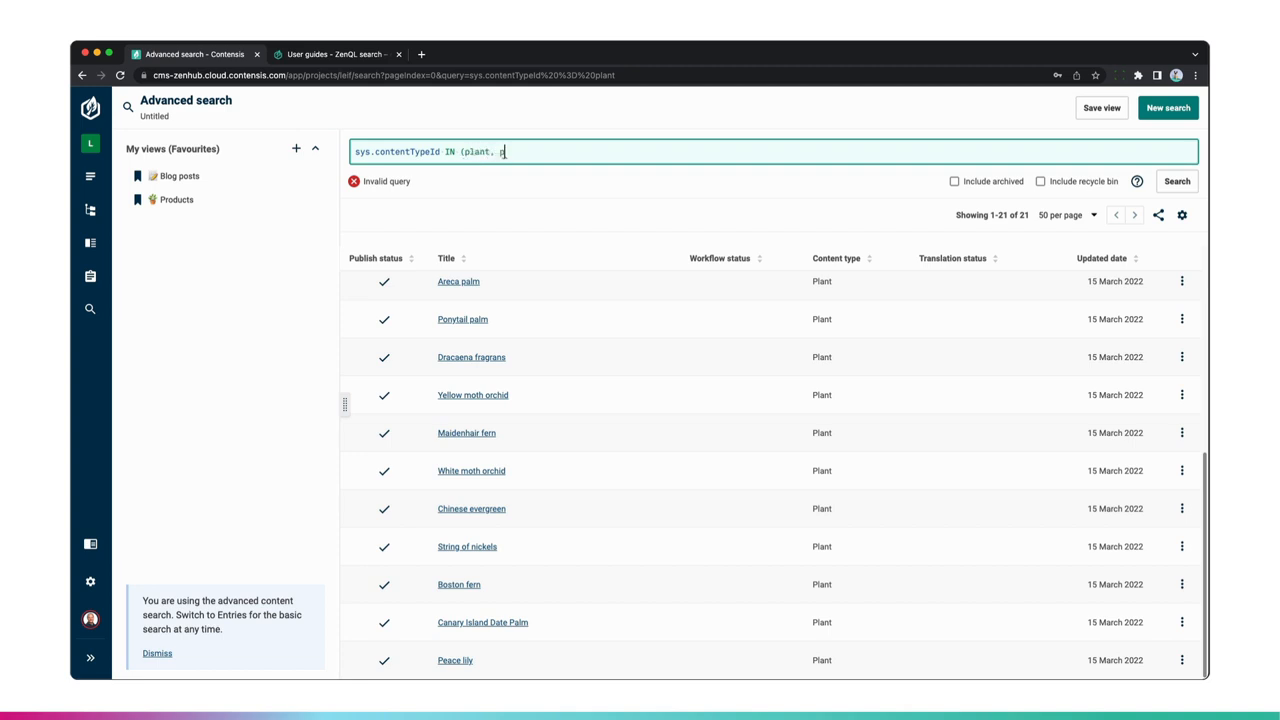
pyautogui.write('ot)')
pyautogui.press('Return')
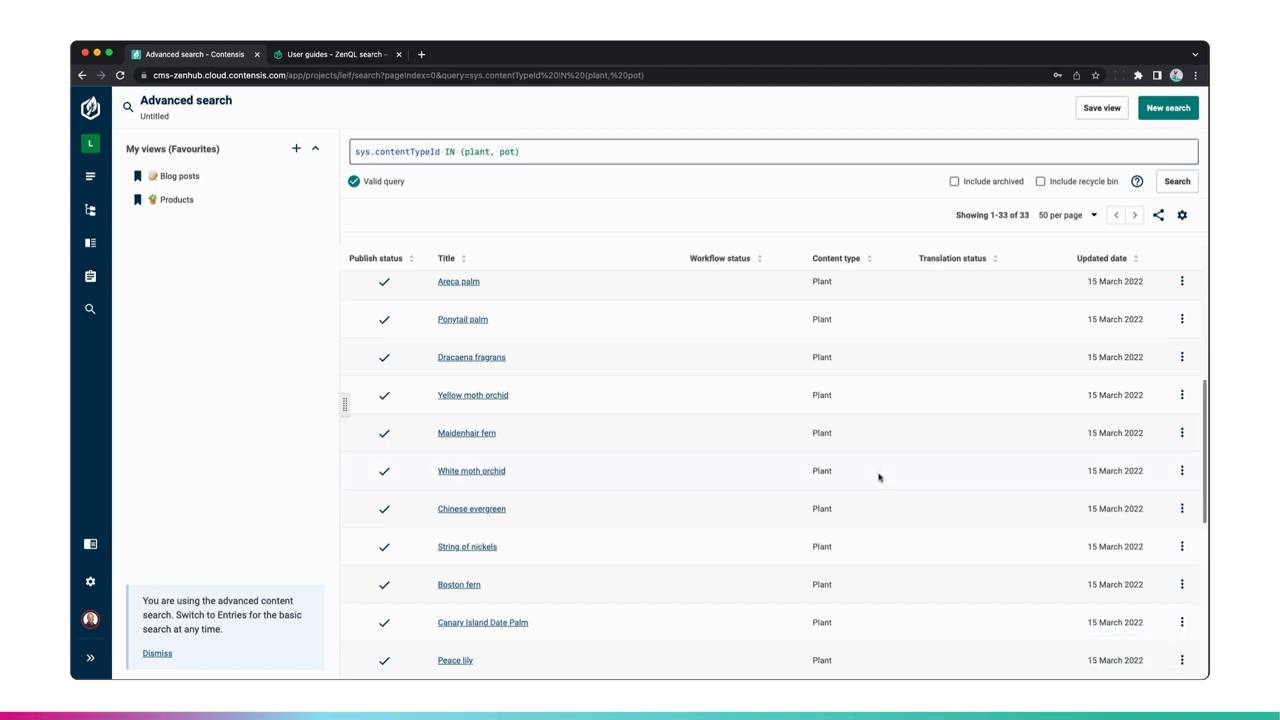
pyautogui.scroll(-5, 878, 480)
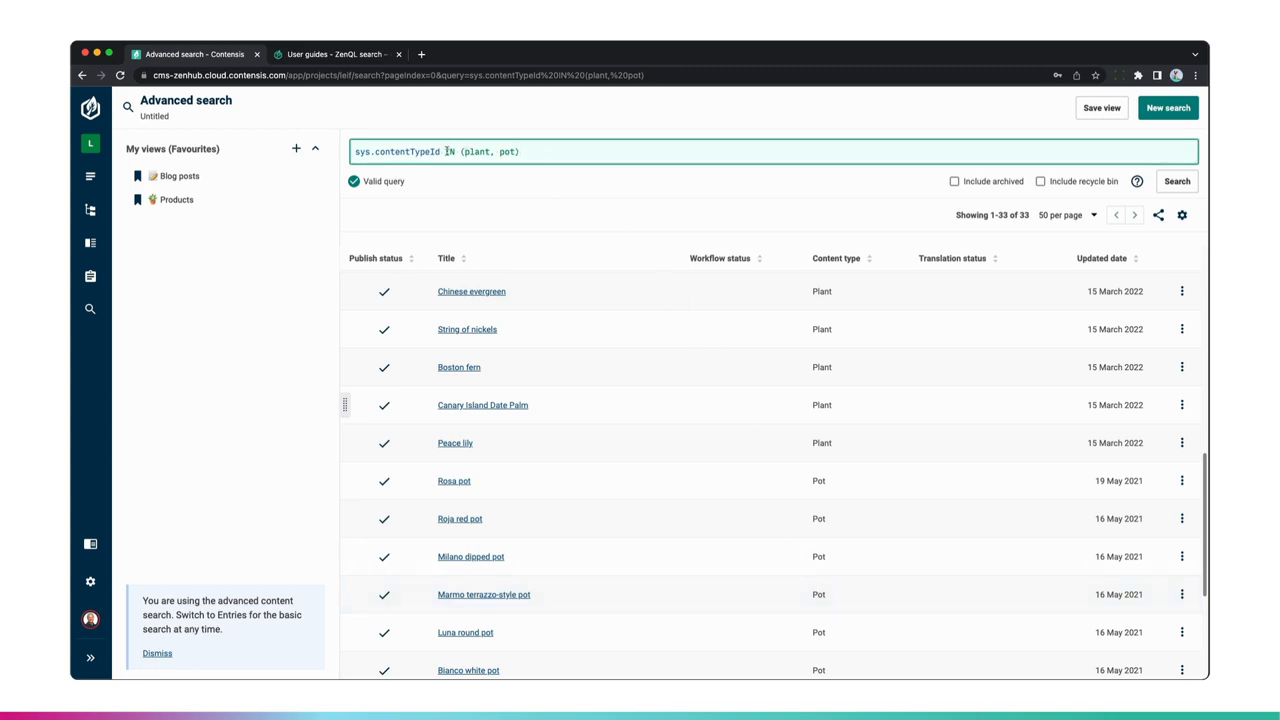
# - Change the query back to sys.contentTypeId =plant and run it
pyautogui.moveTo(445, 151); pyautogui.dragTo(548, 154)
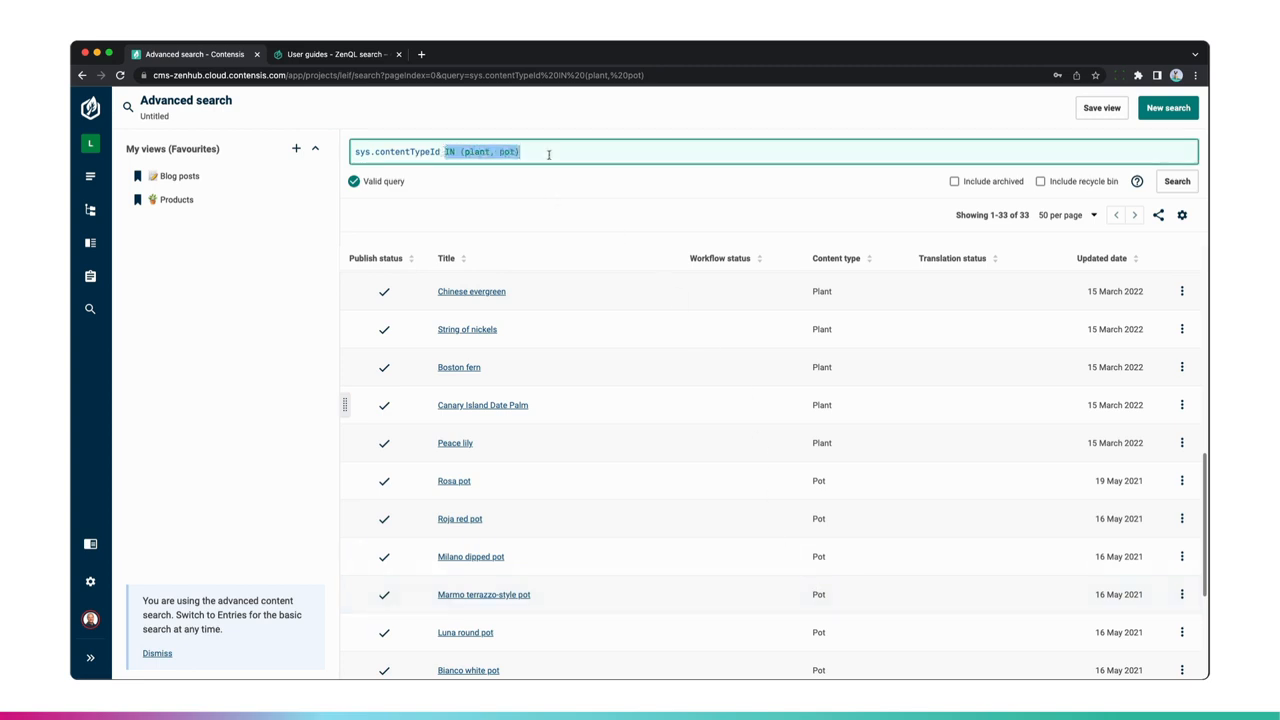
pyautogui.write('=plant')
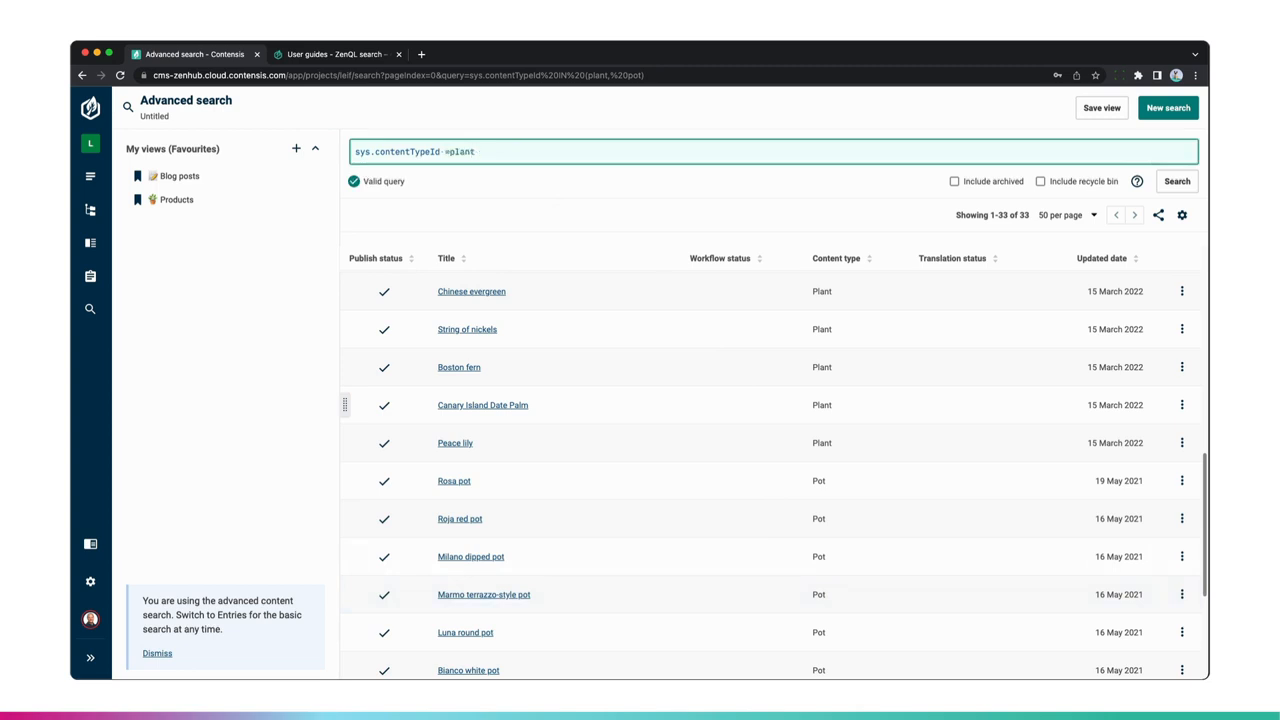
pyautogui.press('Return')
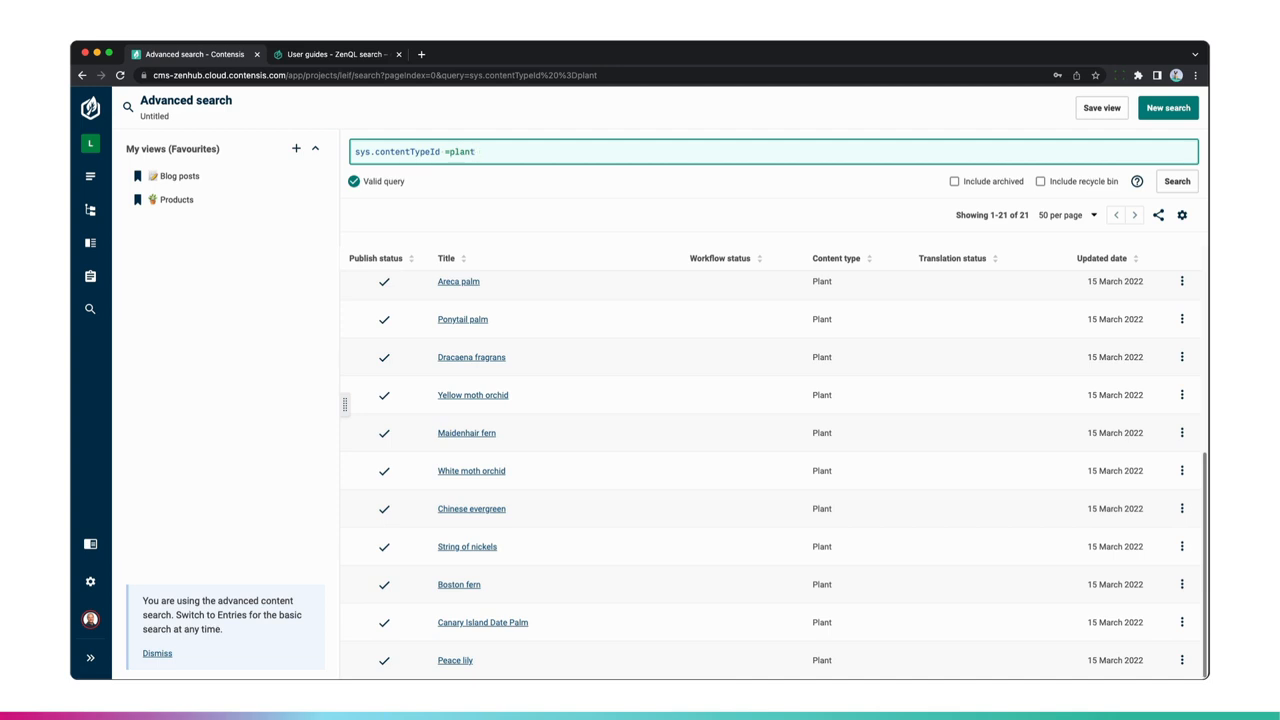
# - Extend the query with and latinName is empty and run it
pyautogui.click(449, 151)
pyautogui.click(496, 151)
pyautogui.write('and lat')
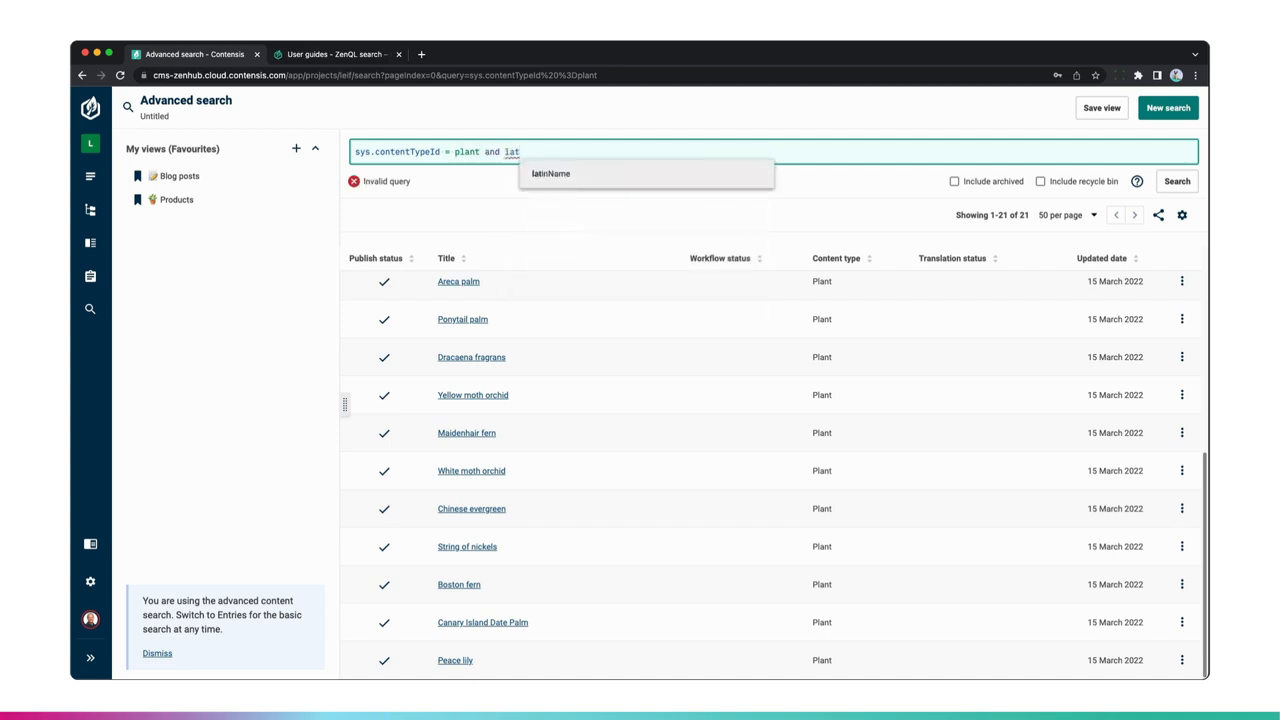
pyautogui.press('Tab')
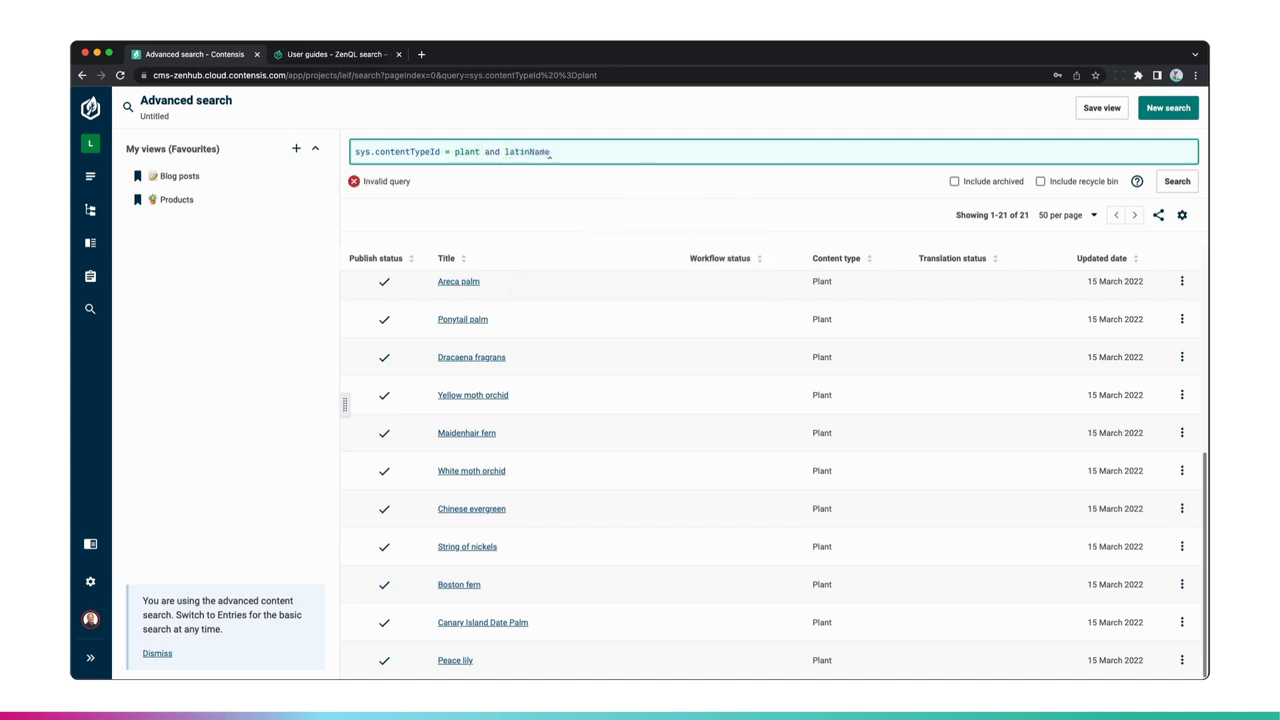
pyautogui.write('is empty')
pyautogui.press('Return')
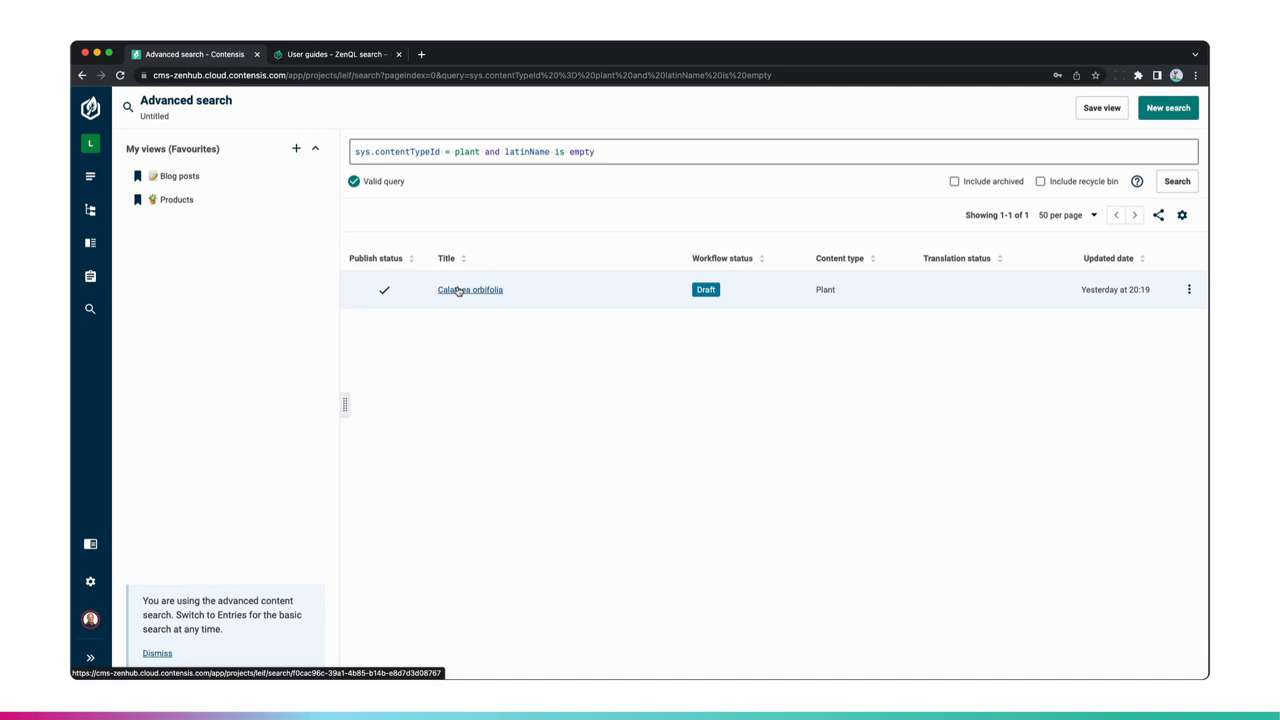
# - Open the Calathea orbifolia entry, enter test as its Latin name, and save it
pyautogui.click(458, 290)
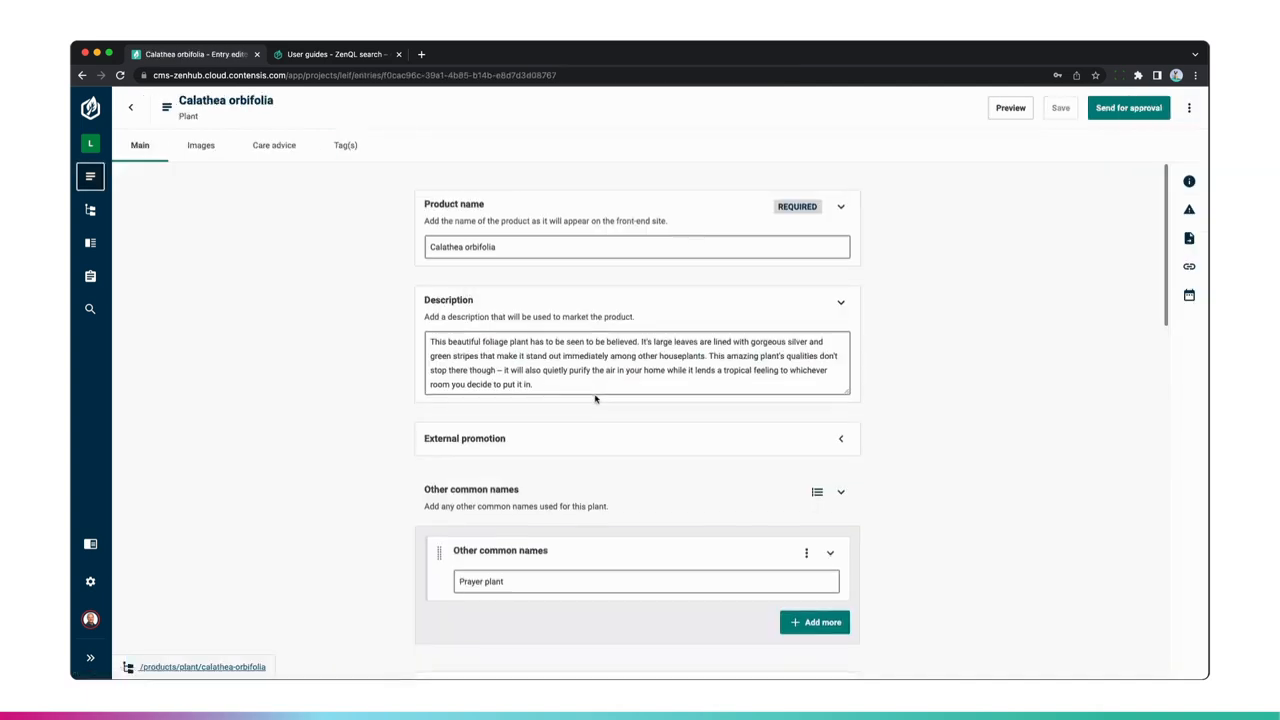
pyautogui.scroll(-5, 595, 399)
pyautogui.click(483, 463)
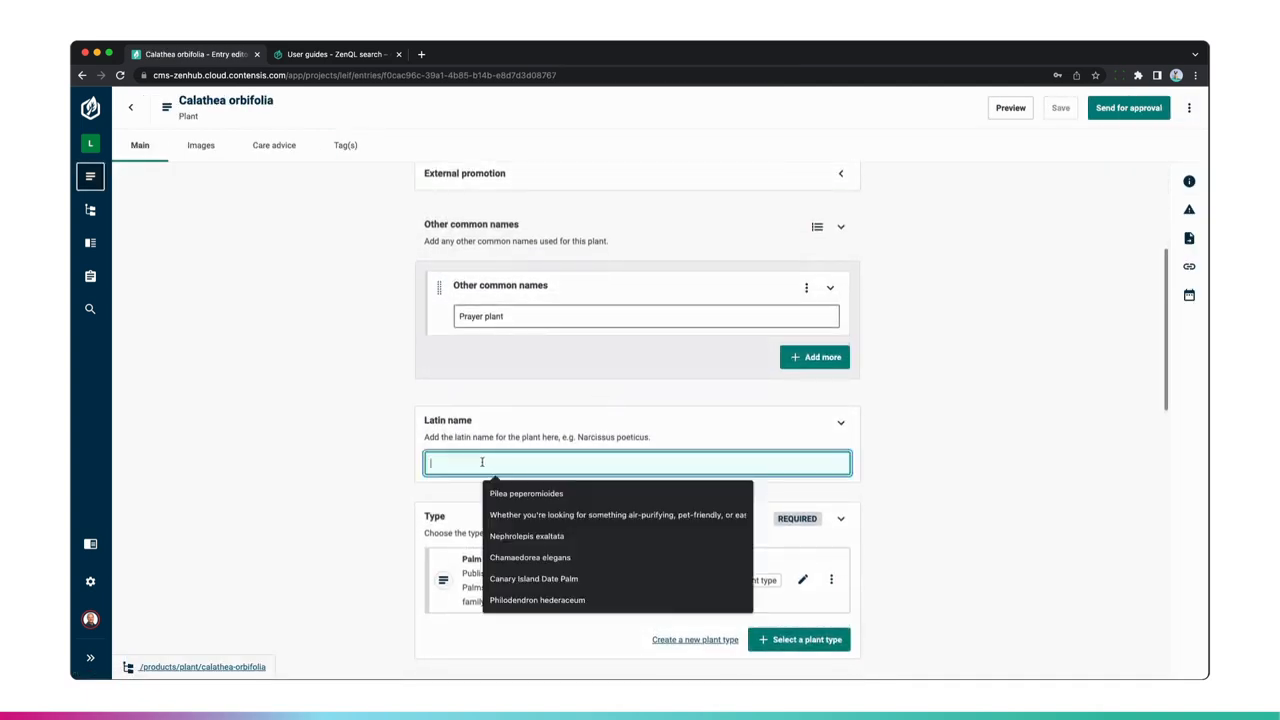
pyautogui.write('test')
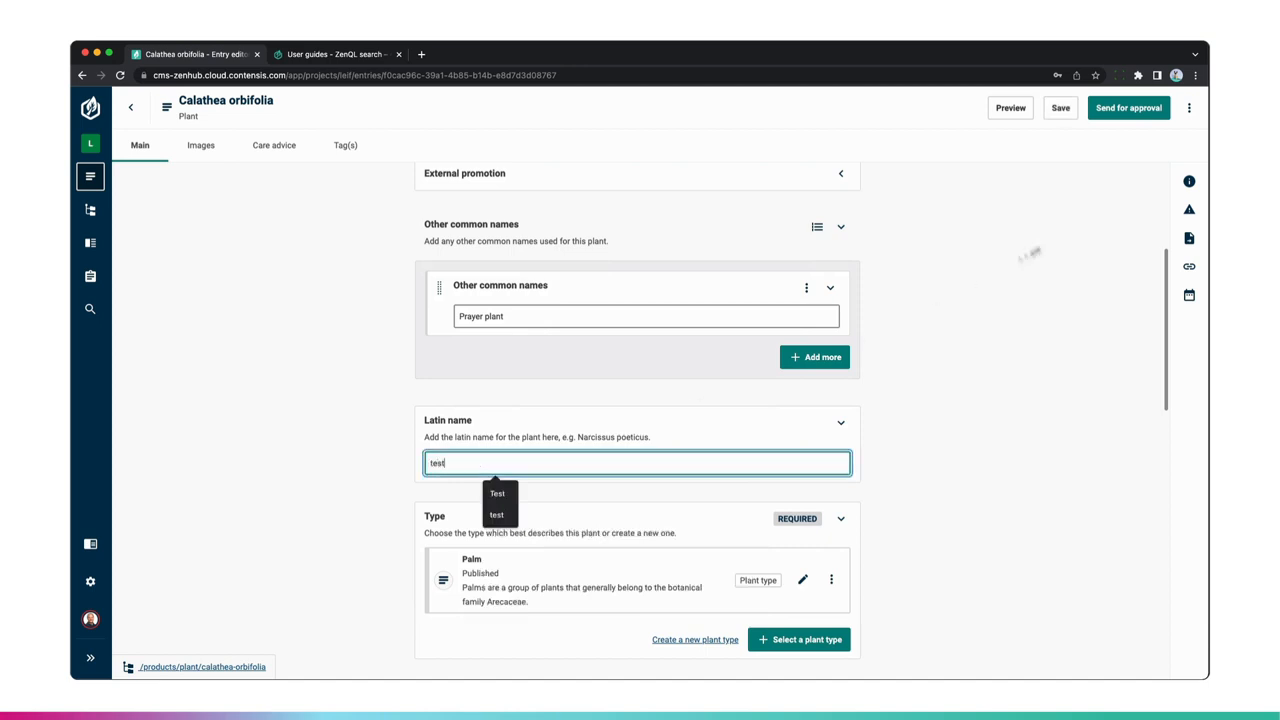
pyautogui.click(1059, 116)
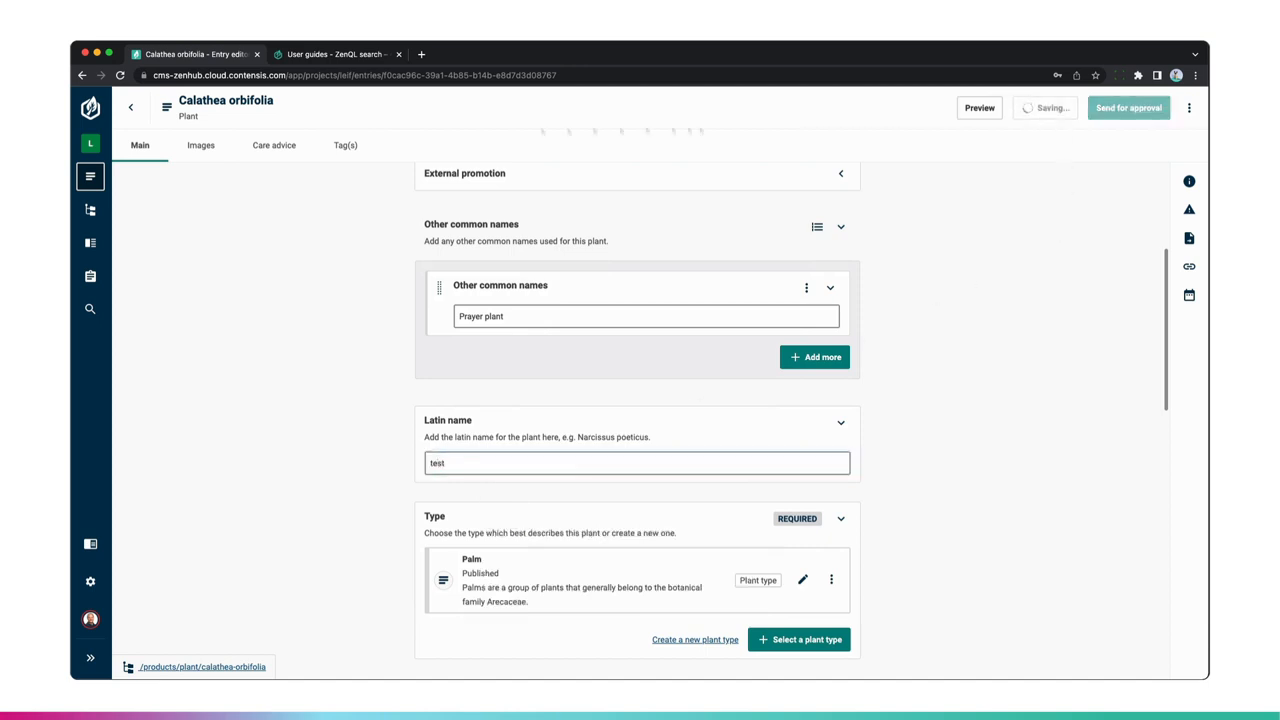
# - Return to the search and change the condition to latinName is not empty, then search
pyautogui.click(132, 110)
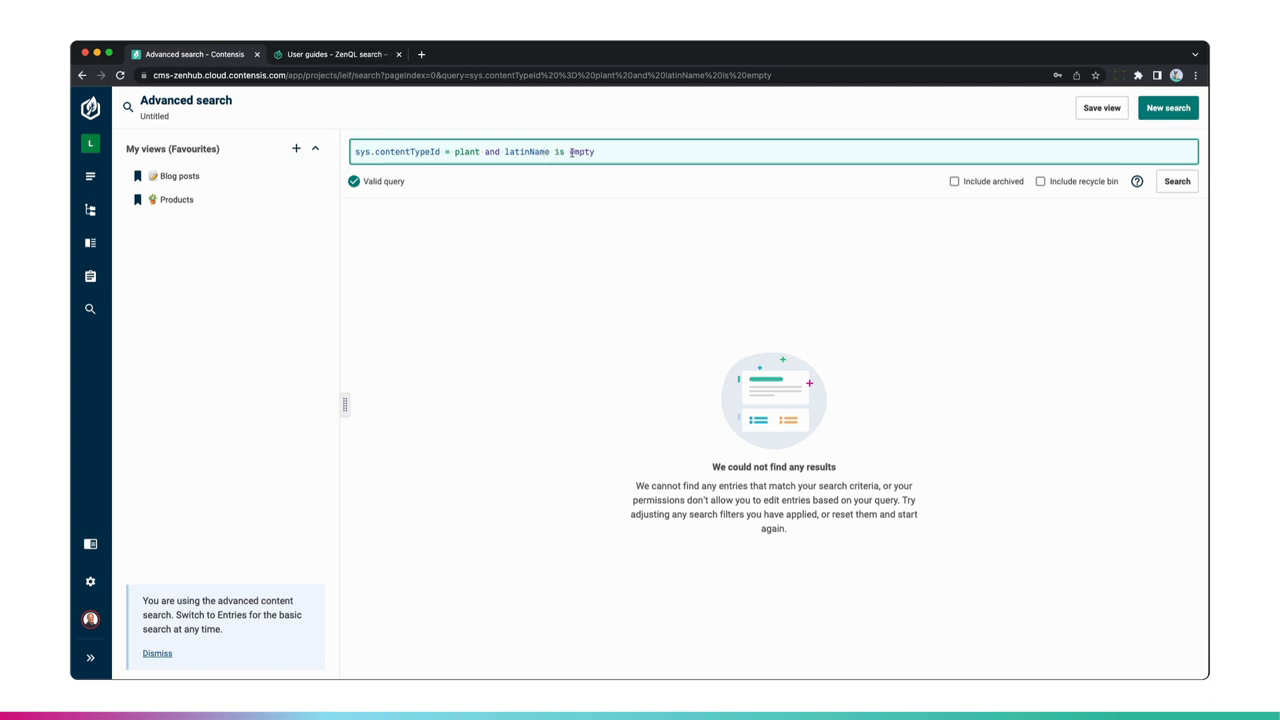
pyautogui.moveTo(567, 151); pyautogui.dragTo(604, 153)
pyautogui.press('Left')
pyautogui.write('not')
pyautogui.click(1185, 186)
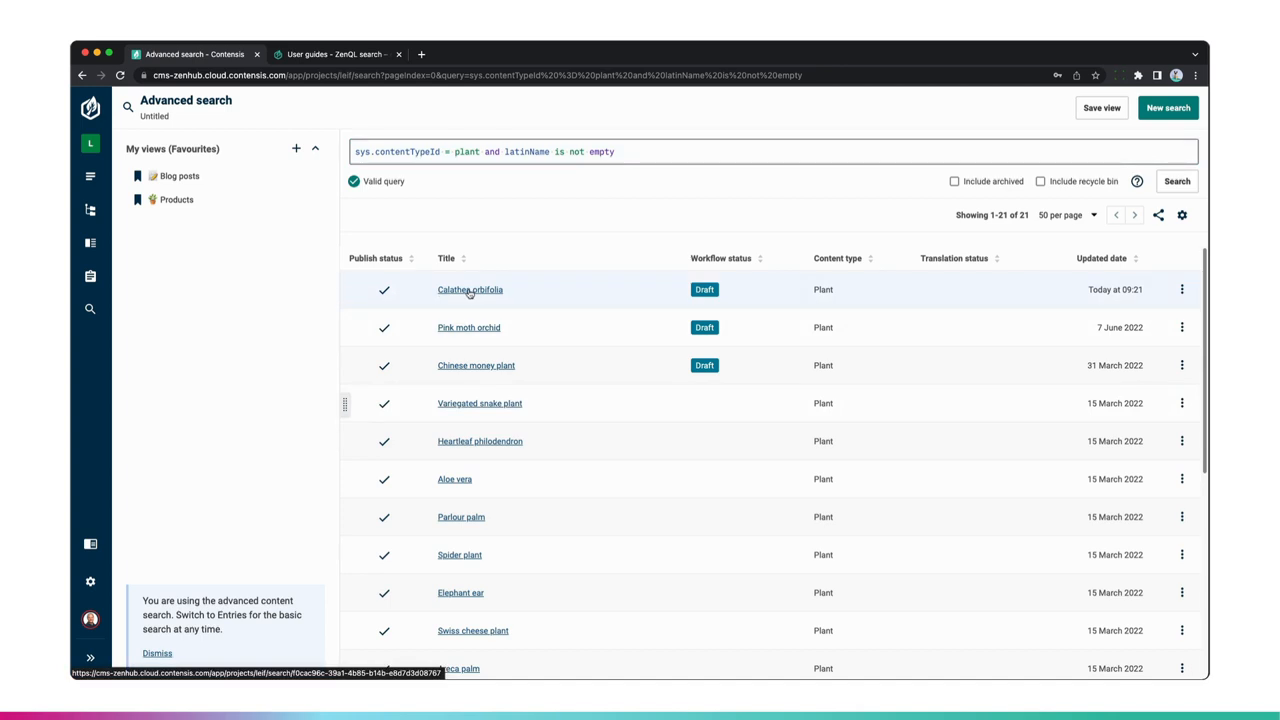
# - Replace the query with sys.version.modifiedBy = currentUser() and sys.version.modified
pyautogui.click(441, 152)
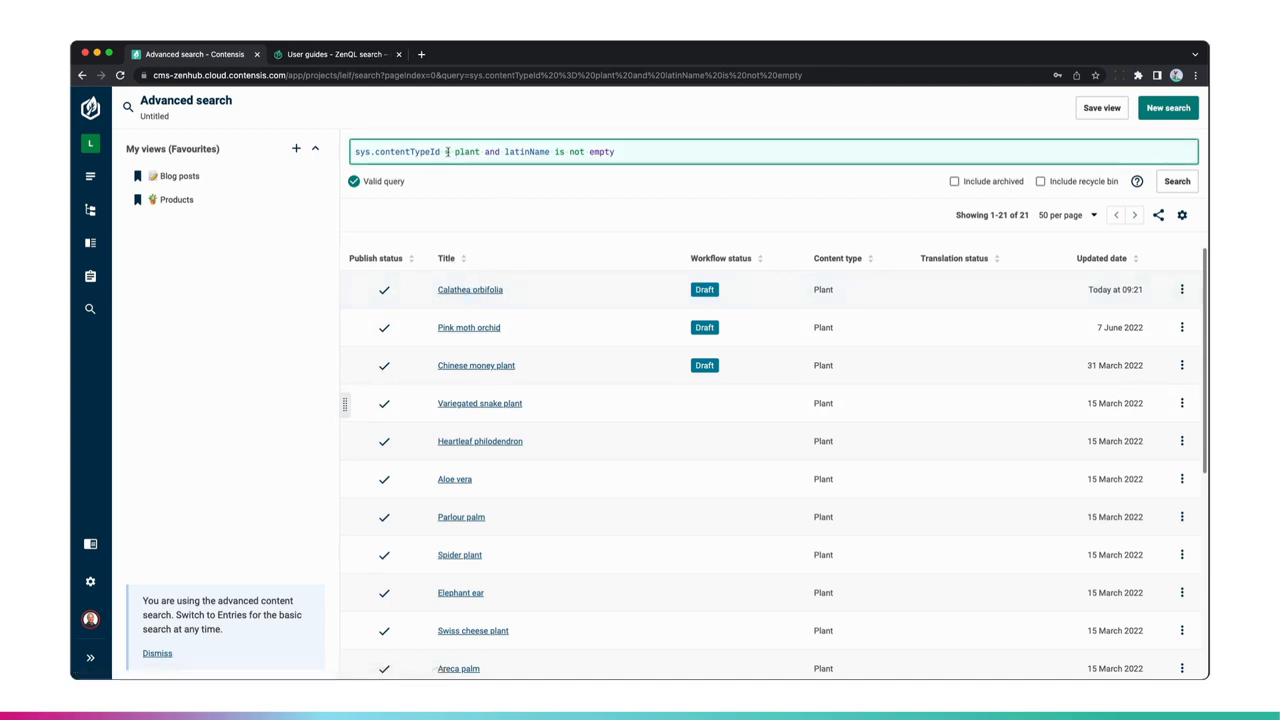
pyautogui.doubleClick(418, 152)
pyautogui.tripleClick(418, 152)
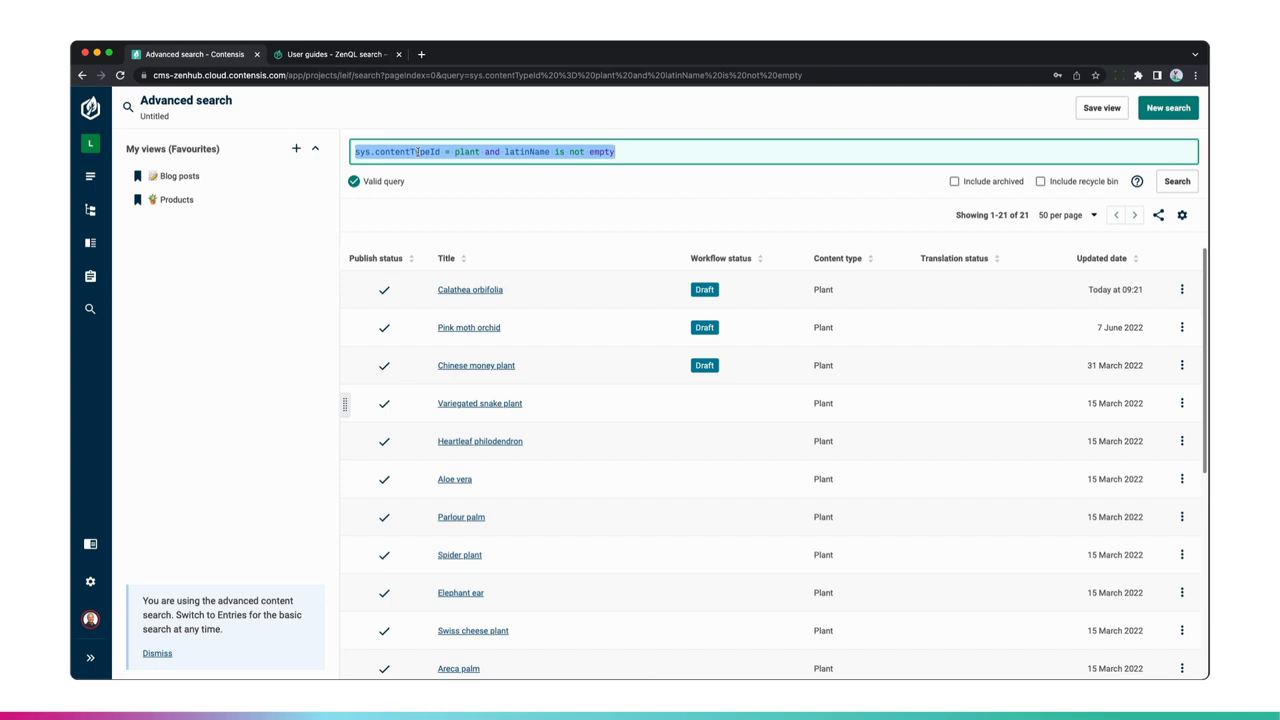
pyautogui.write('modi')
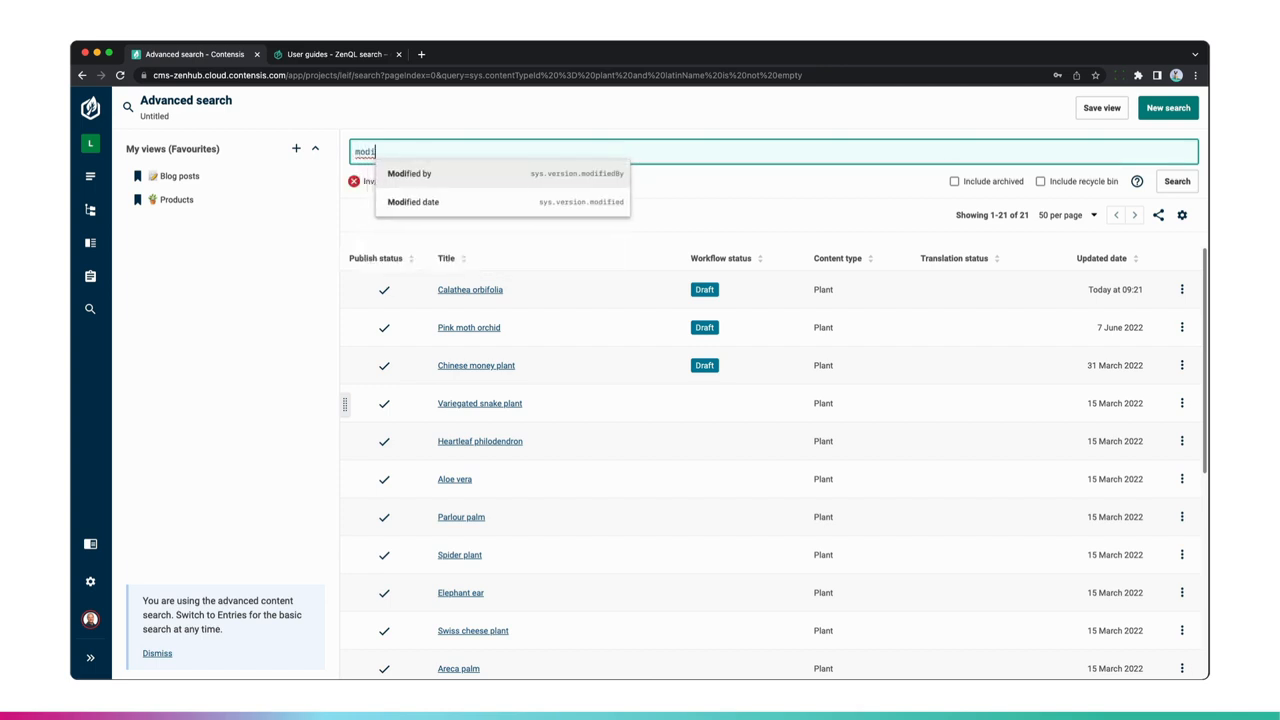
pyautogui.press('Return')
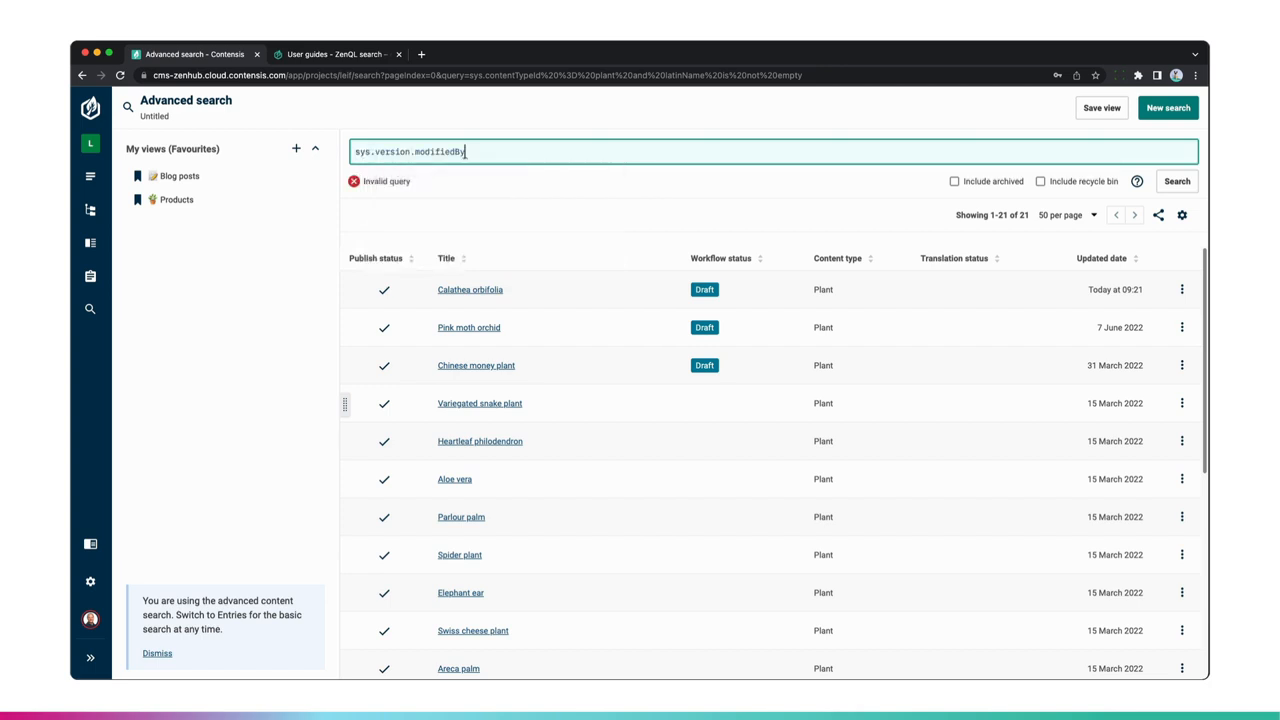
pyautogui.write('= currentUser()')
pyautogui.write('and mod')
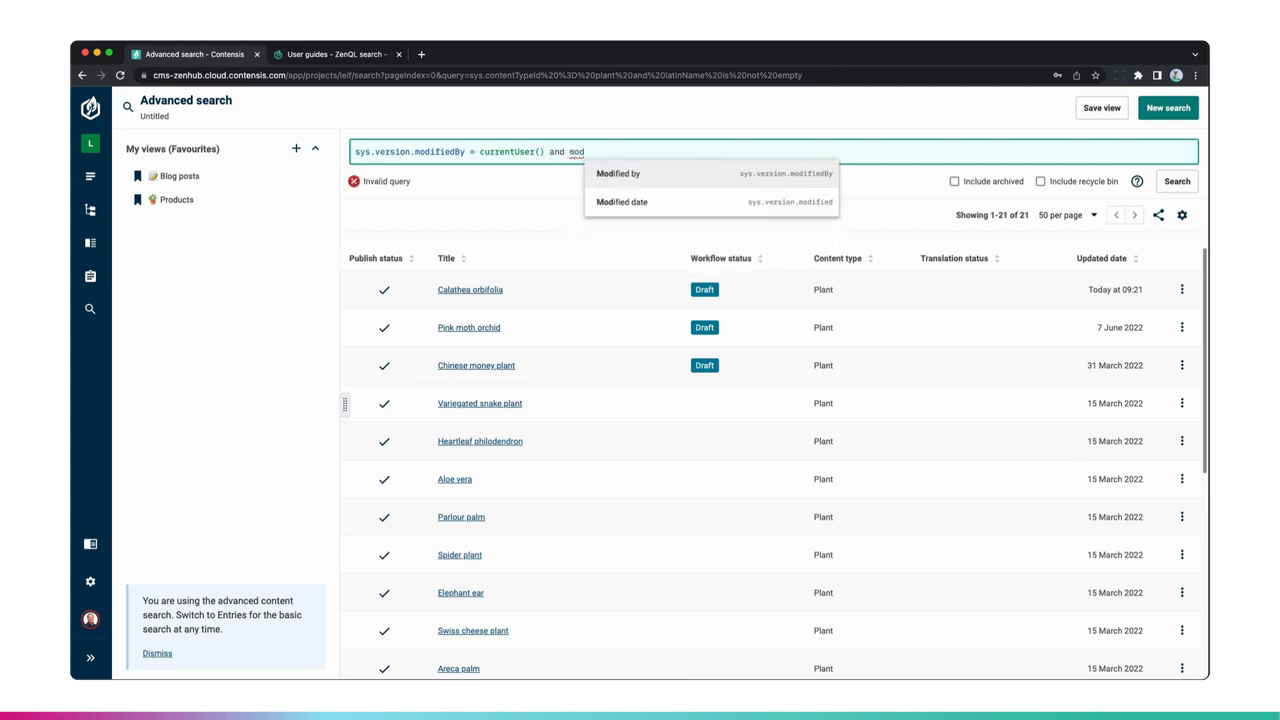
pyautogui.press('Down')
pyautogui.press('Return')
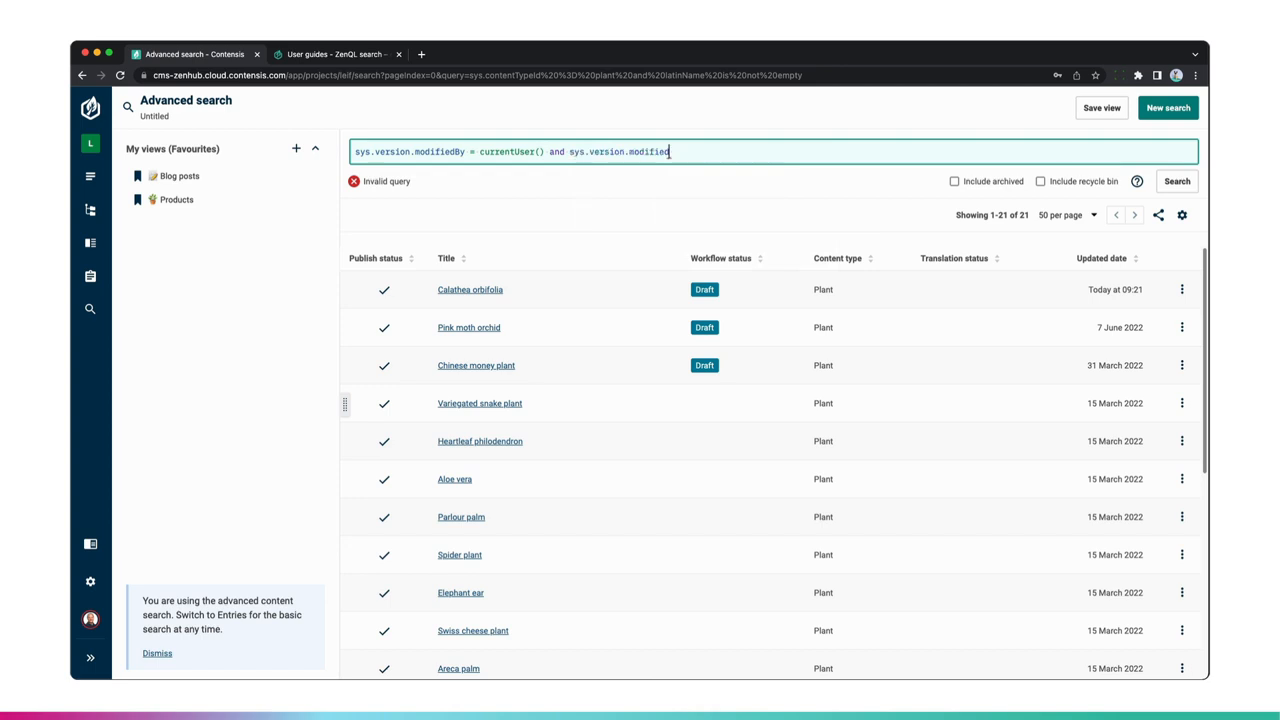
# - Complete the modified-date condition with > now(-30d) and run the search
pyautogui.write('> now()')
pyautogui.press('Left')
pyautogui.write('-30d')
pyautogui.press('Return')
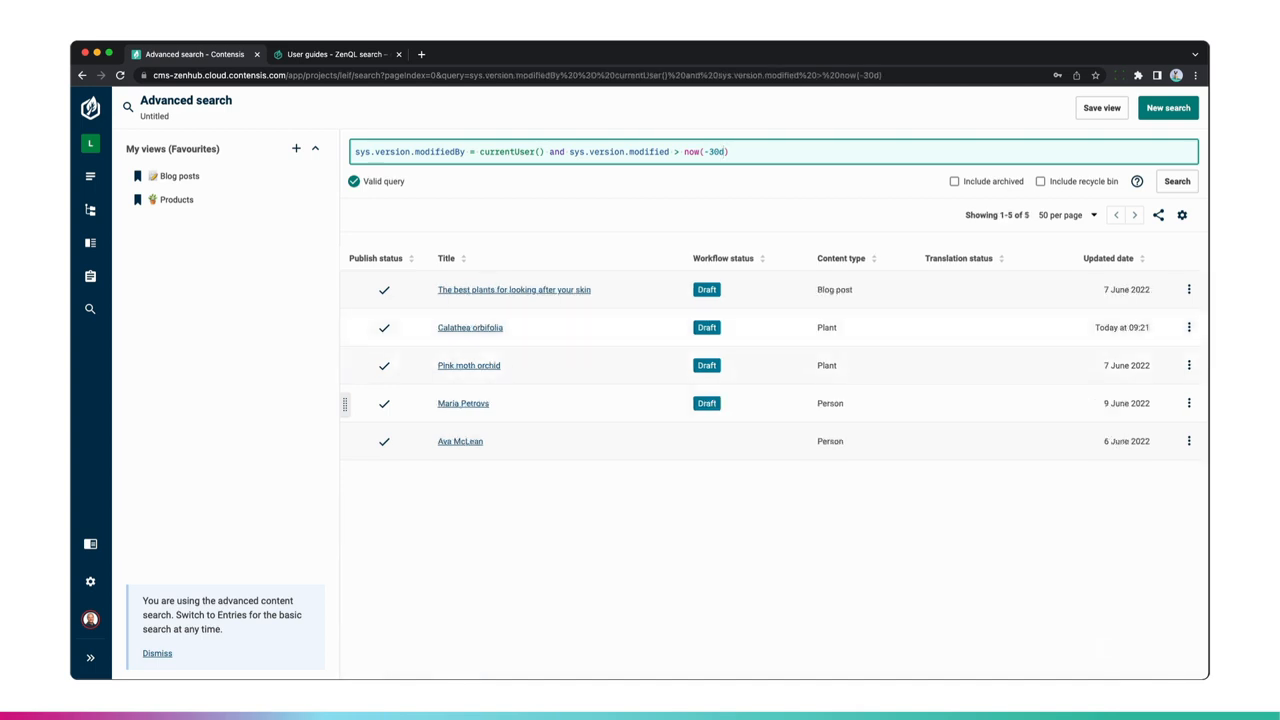